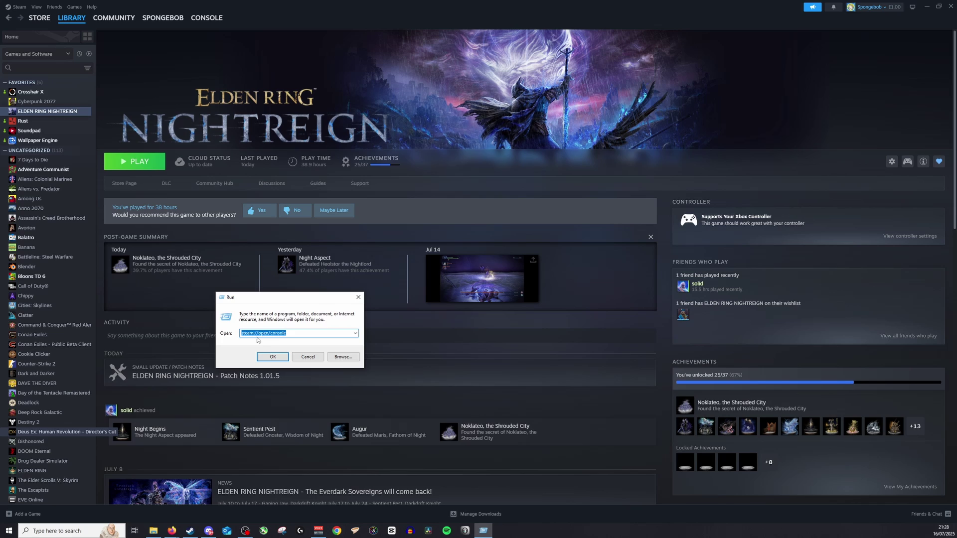
Launch the Steam console and enter 'achievement_clear' in its input line without running it
click(281, 358)
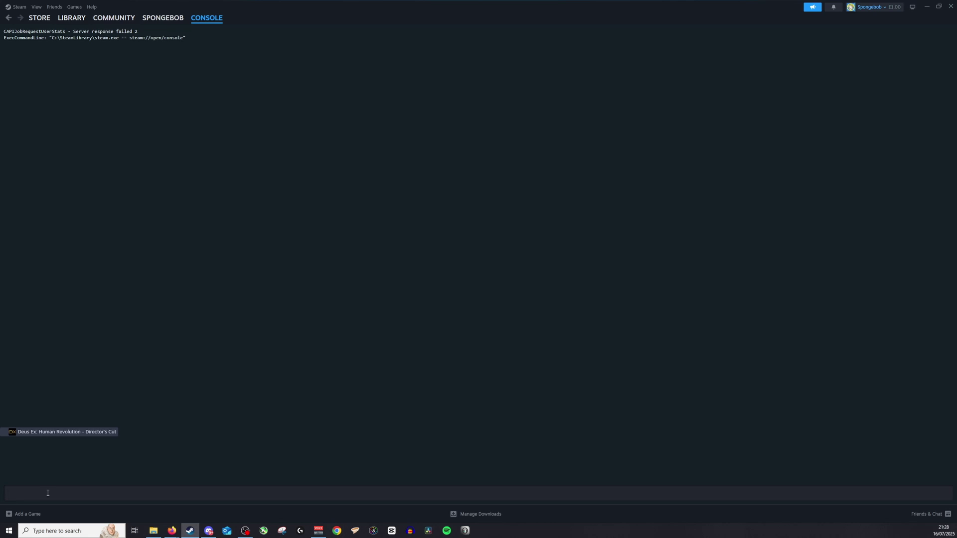
text(achievement_cle)
text(ar)
click(172, 531)
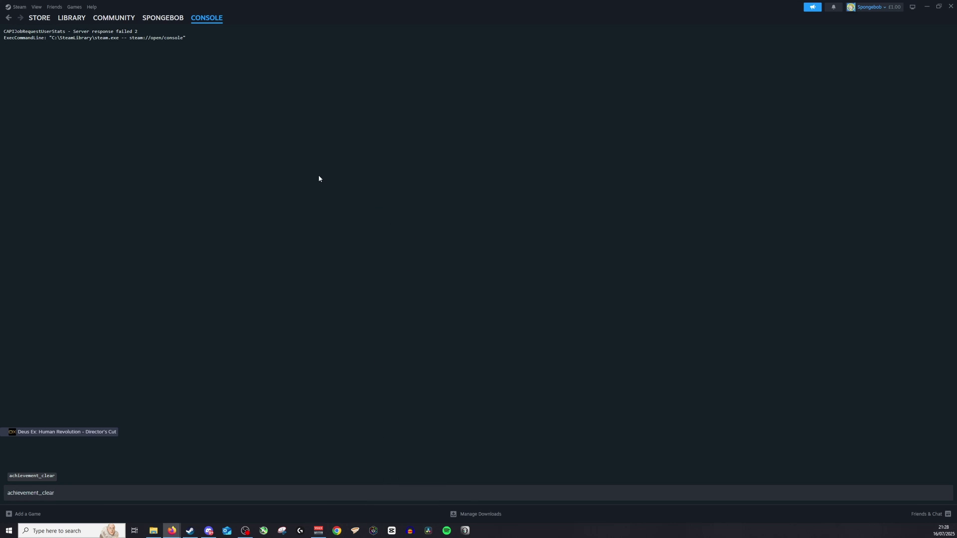
click(880, 169)
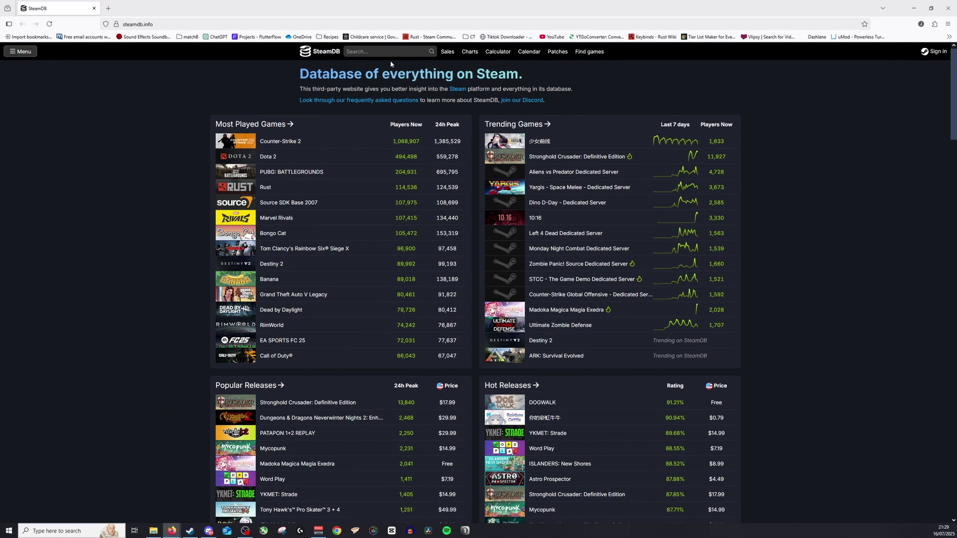
click(283, 146)
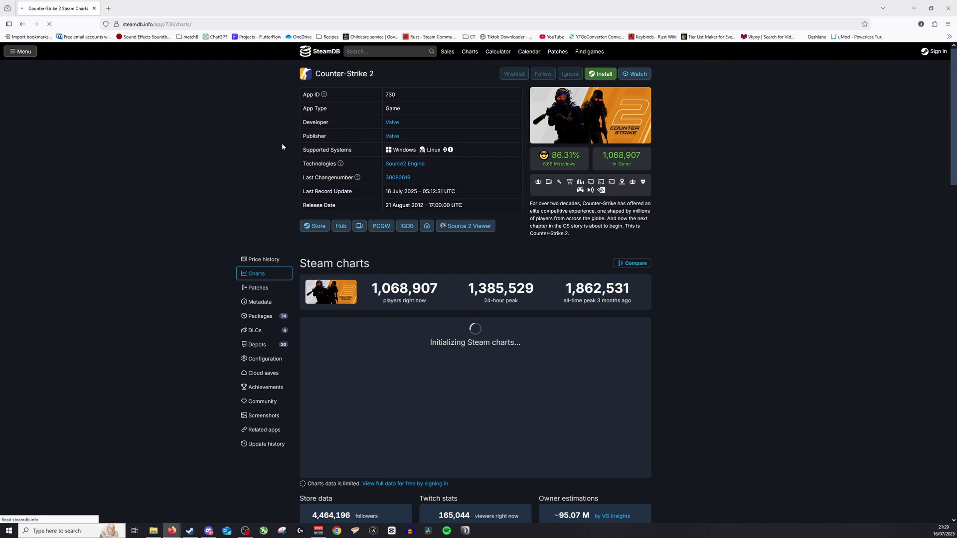
click(251, 394)
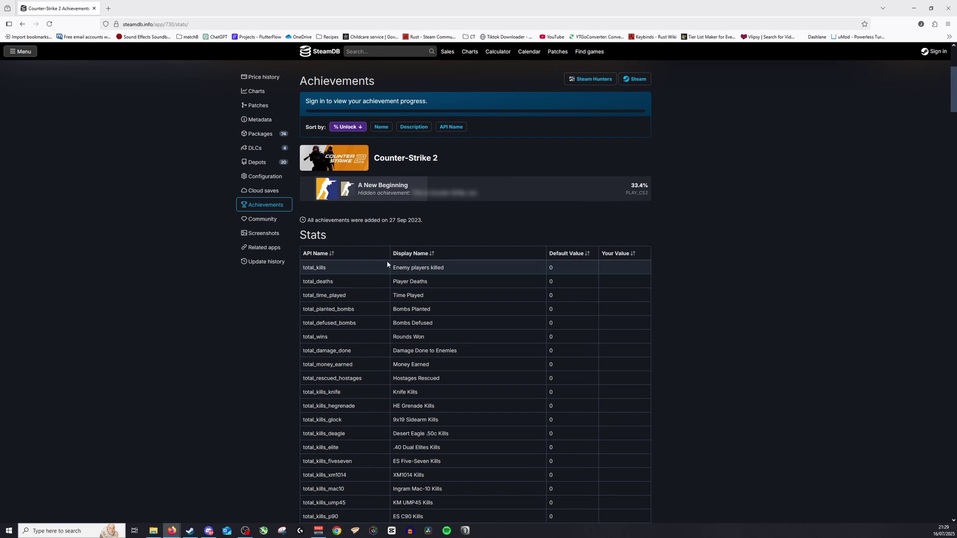
click(95, 10)
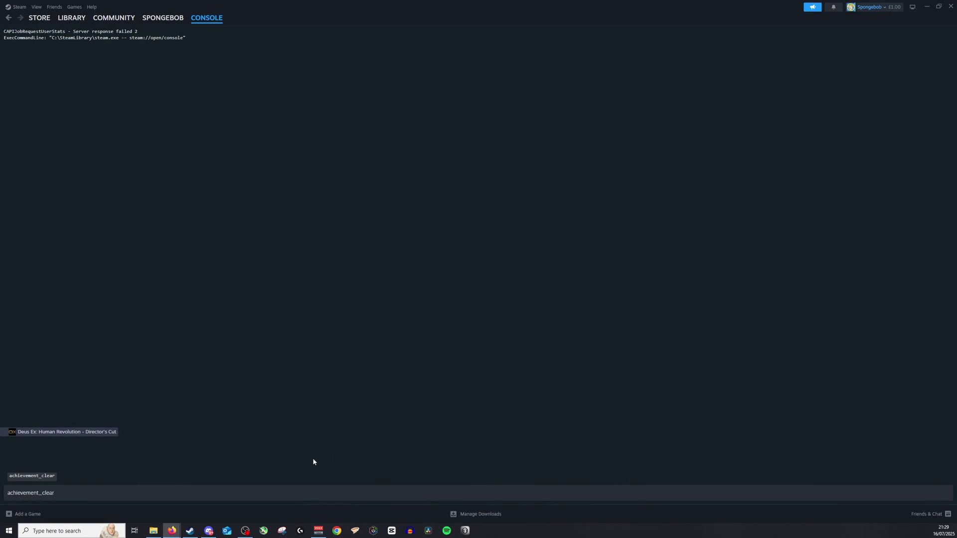